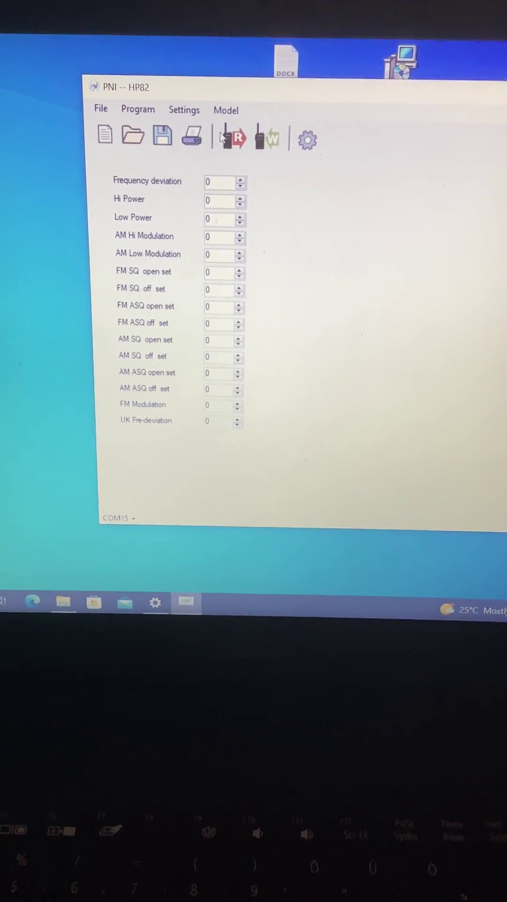
- Select HP82 from the Model list so the factory settings fill in
{"action": "left_click", "coordinate": [230, 118]}
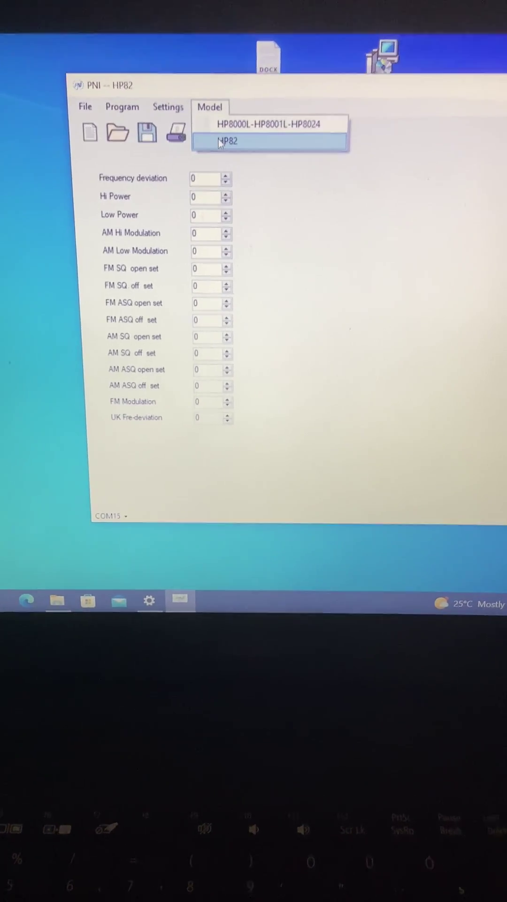
{"action": "left_click", "coordinate": [223, 153]}
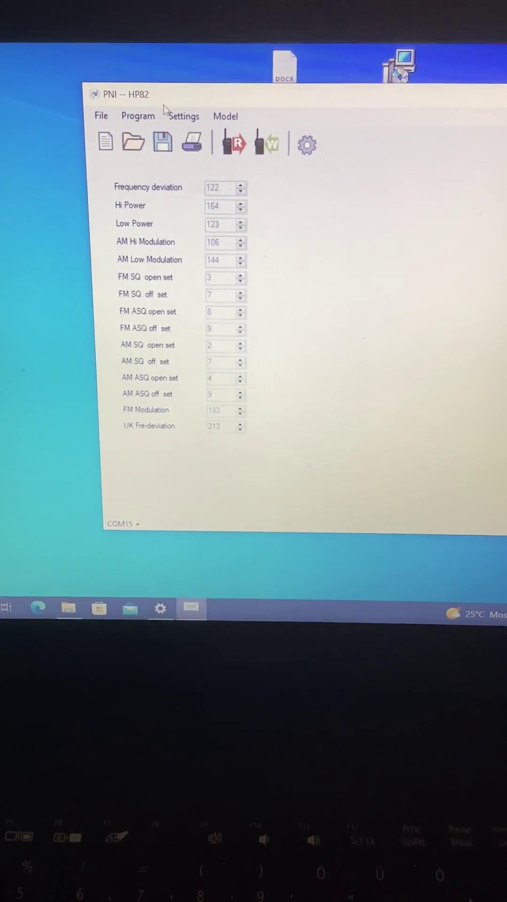
{"action": "left_click", "coordinate": [127, 87]}
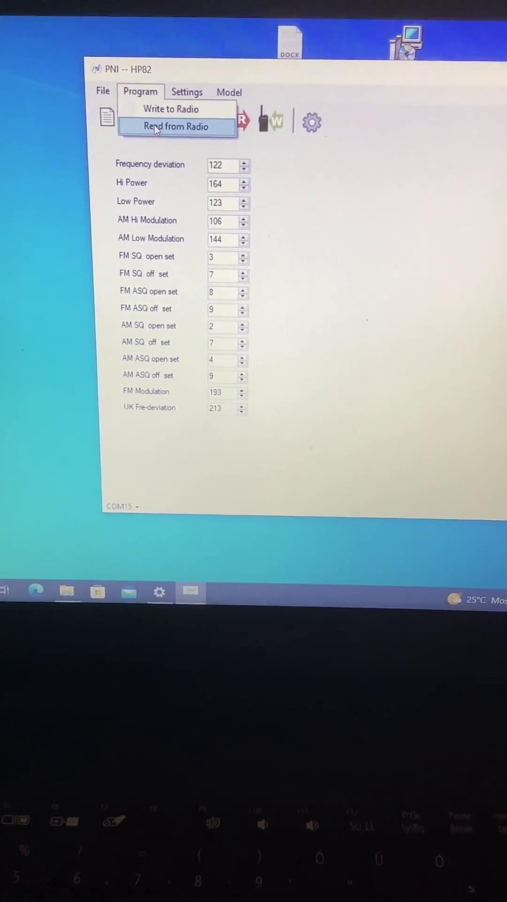
- Read factory settings from the radio: deviation 122, Hi Power 164, Low Power 123
{"action": "left_click", "coordinate": [157, 132]}
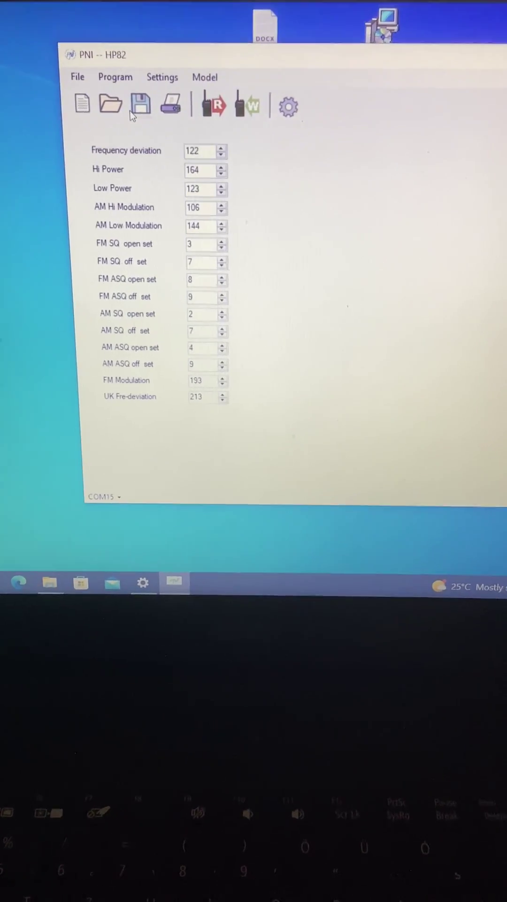